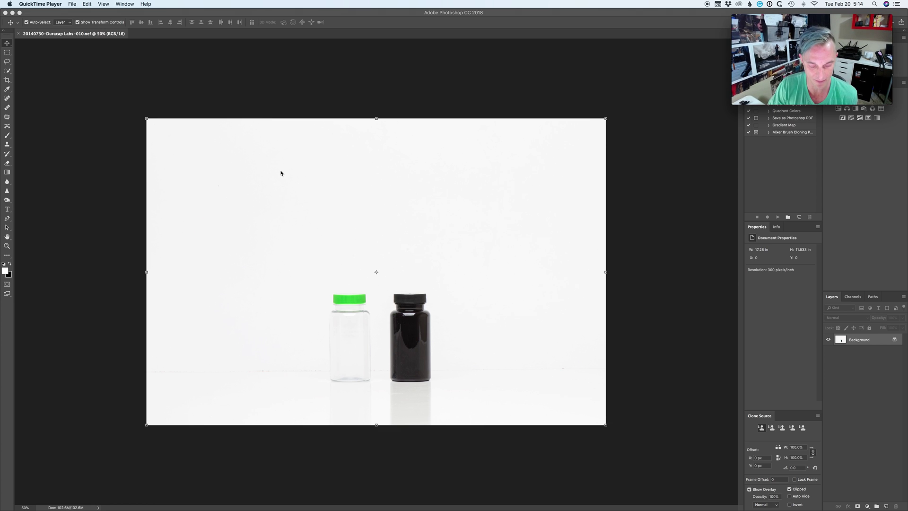
- Check the bottle photo's image size (5184 × 3460 px, 300 ppi) without changing it
{"action": "left_click", "coordinate": [300, 81]}
{"action": "key", "text": "ctrl+alt+i"}
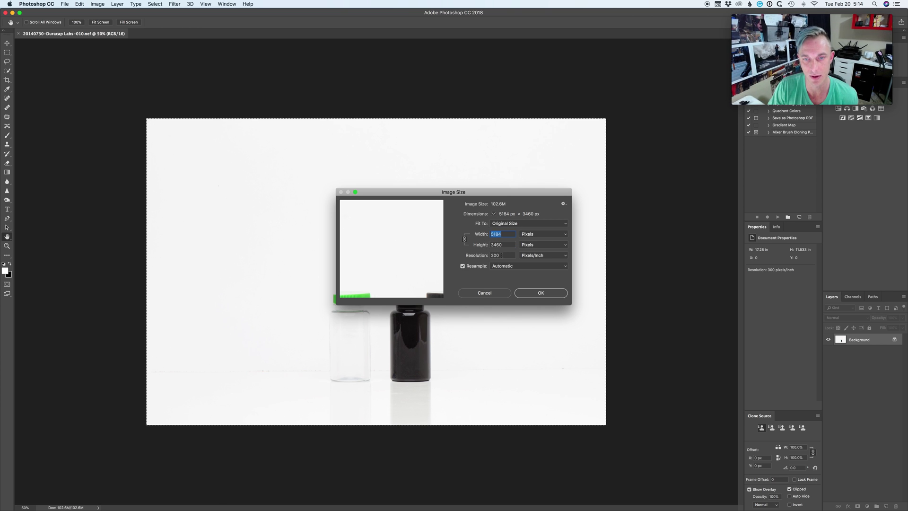
{"action": "left_click", "coordinate": [502, 296]}
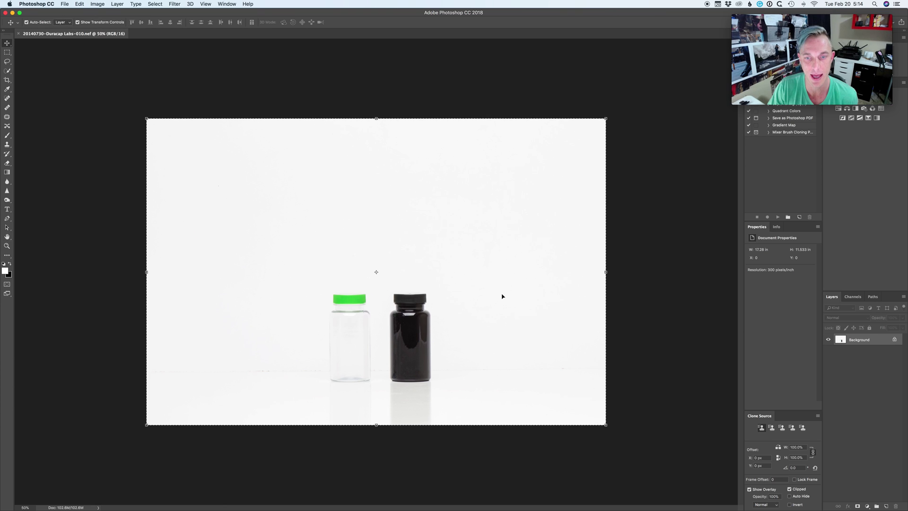
- Create a new white 5184 × 3460 px, 300 ppi document, Untitled-1
{"action": "key", "text": "super+shift+s"}
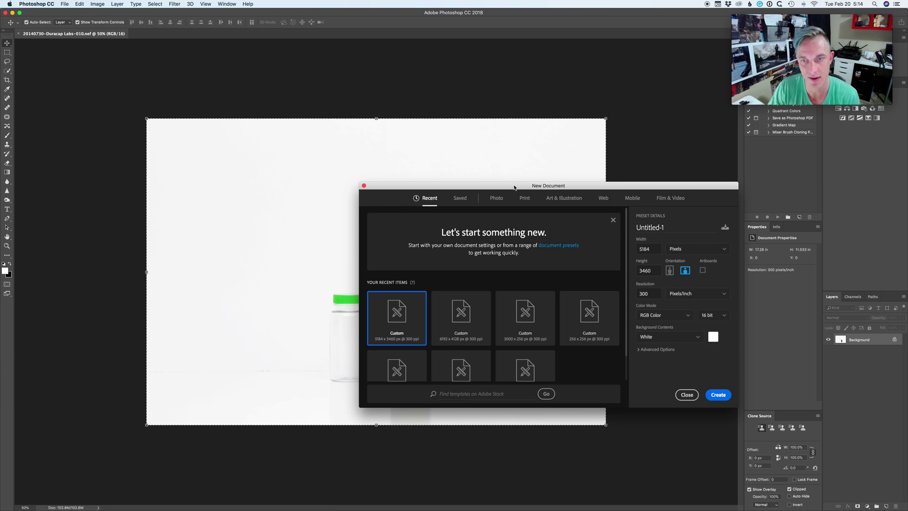
{"action": "left_click_drag", "start_coordinate": [515, 187], "coordinate": [331, 69]}
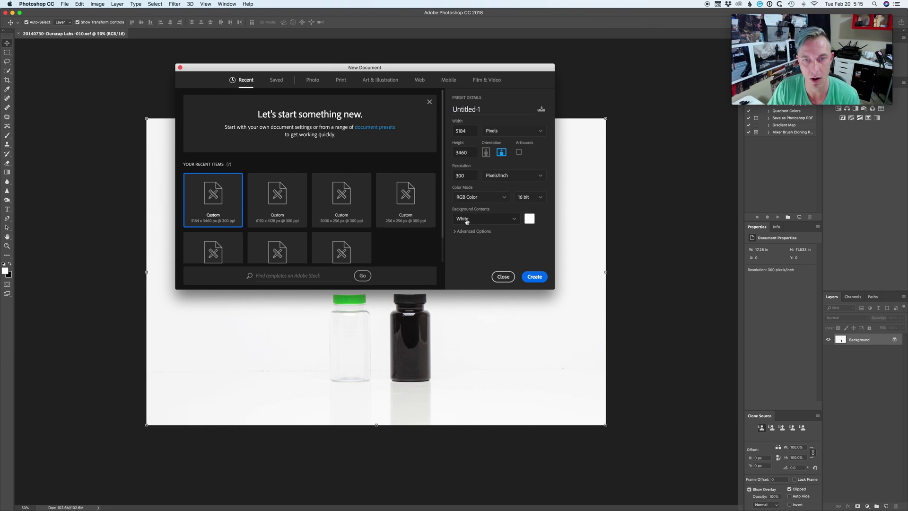
{"action": "left_click", "coordinate": [526, 279]}
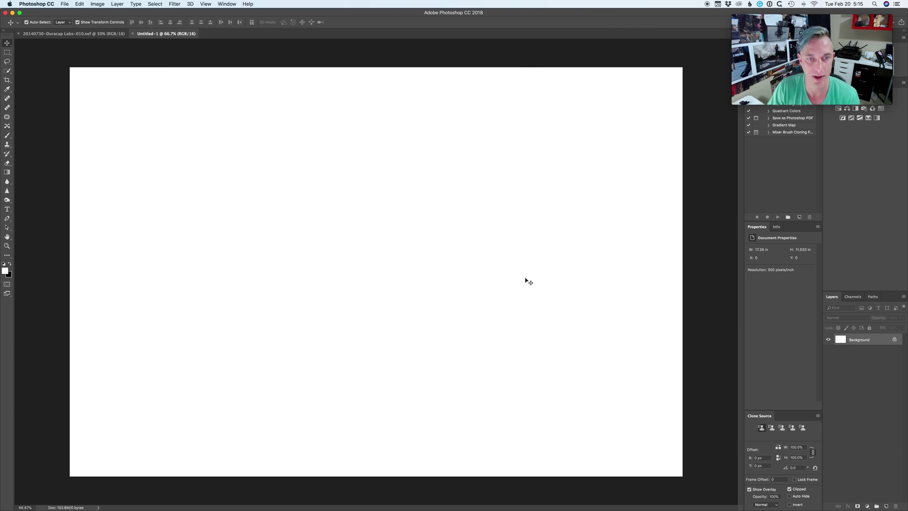
{"action": "left_click", "coordinate": [108, 36]}
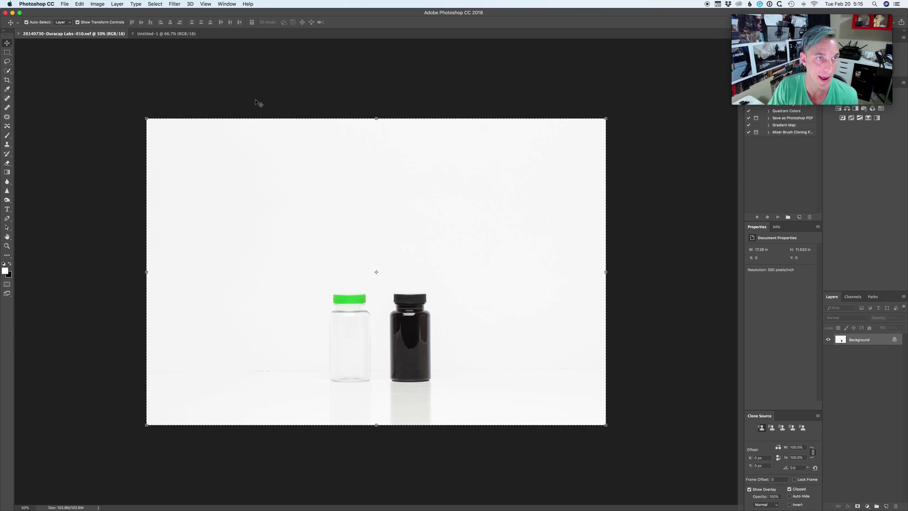
- Paste the bottle photo into Untitled-1 as Layer 1, toggle its visibility, and start scaling it down
{"action": "left_click", "coordinate": [179, 38]}
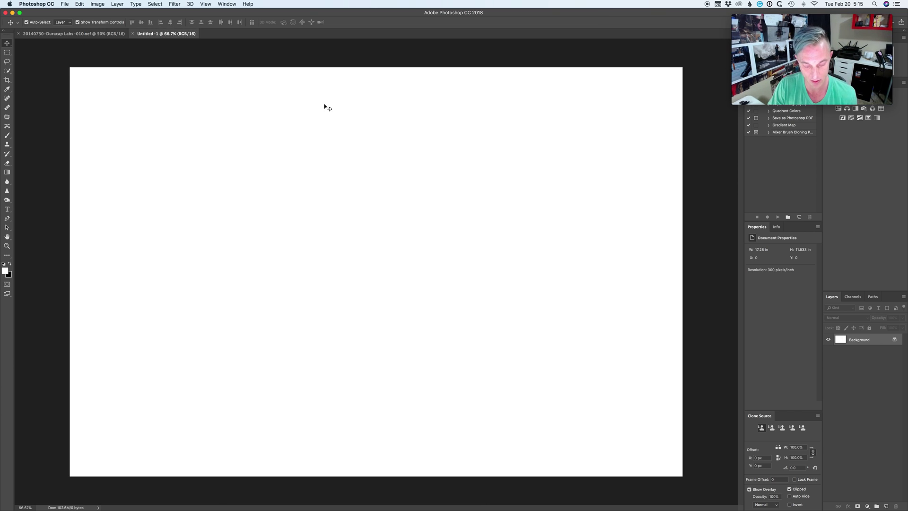
{"action": "key", "text": "super+v"}
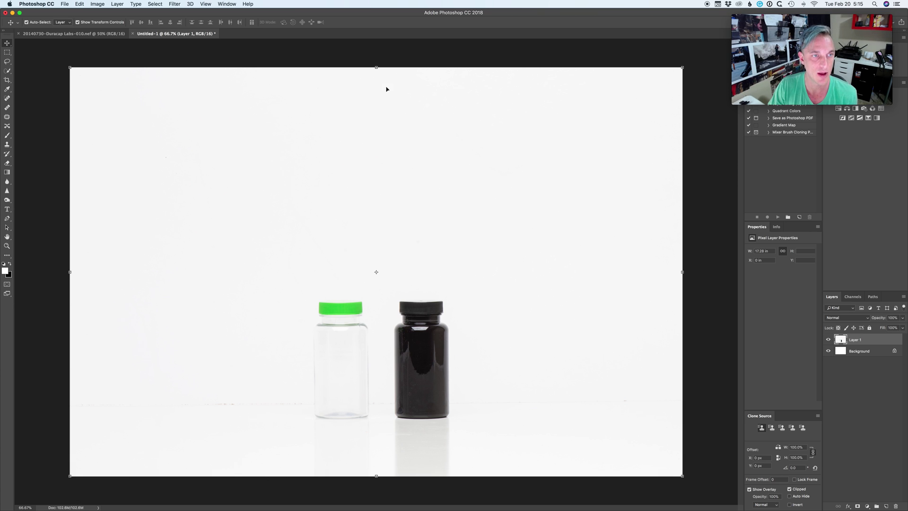
{"action": "left_click", "coordinate": [829, 340]}
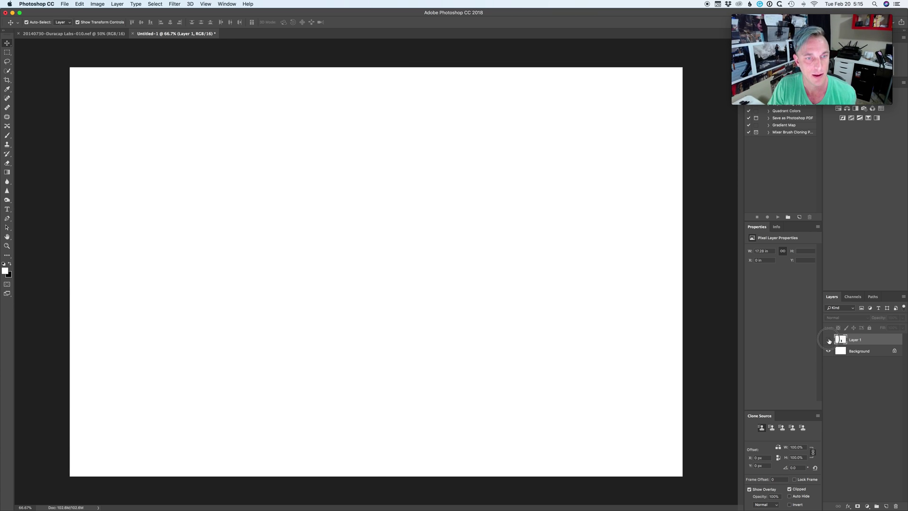
{"action": "left_click", "coordinate": [829, 340]}
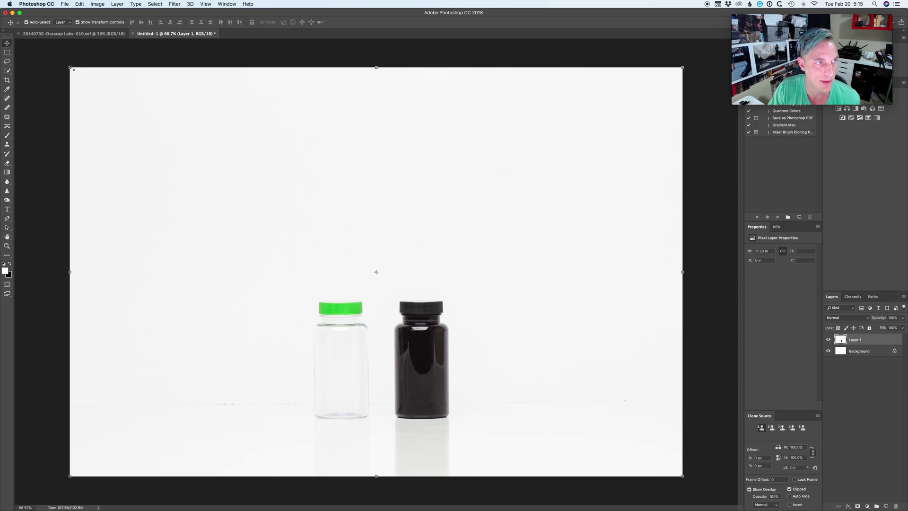
{"action": "left_click_drag", "start_coordinate": [71, 67], "coordinate": [288, 146]}
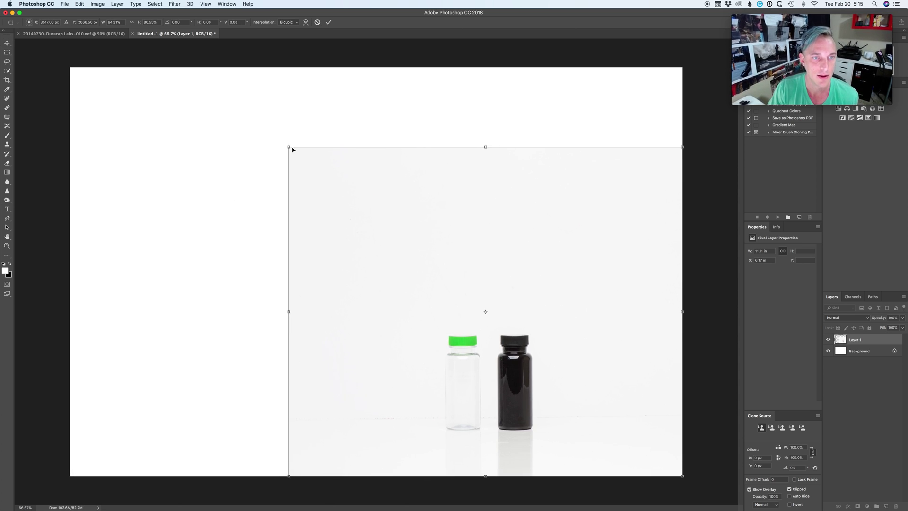
{"action": "key", "text": "super+z"}
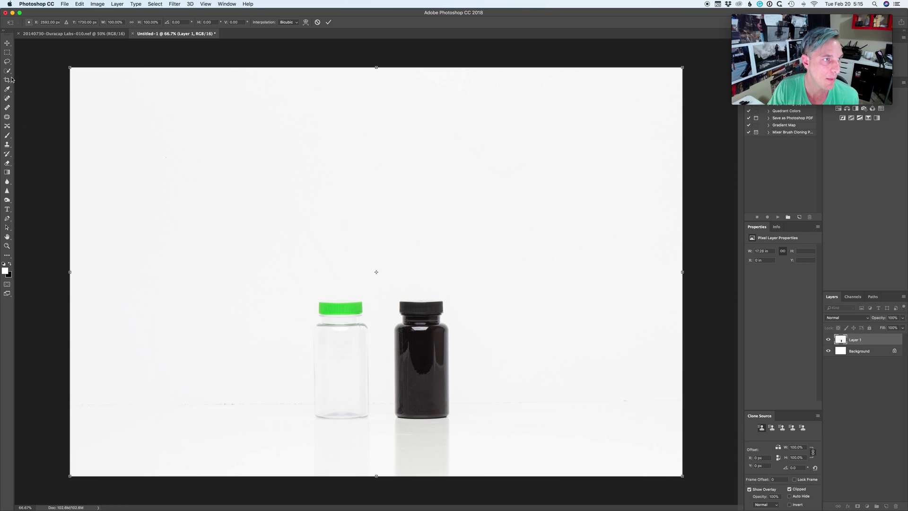
{"action": "left_click", "coordinate": [7, 54]}
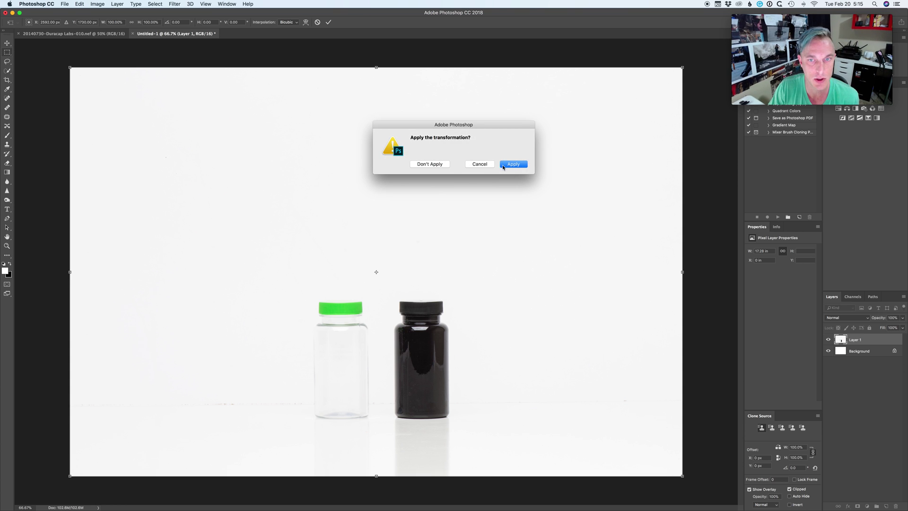
{"action": "left_click", "coordinate": [513, 164]}
{"action": "left_click_drag", "start_coordinate": [288, 58], "coordinate": [61, 499]}
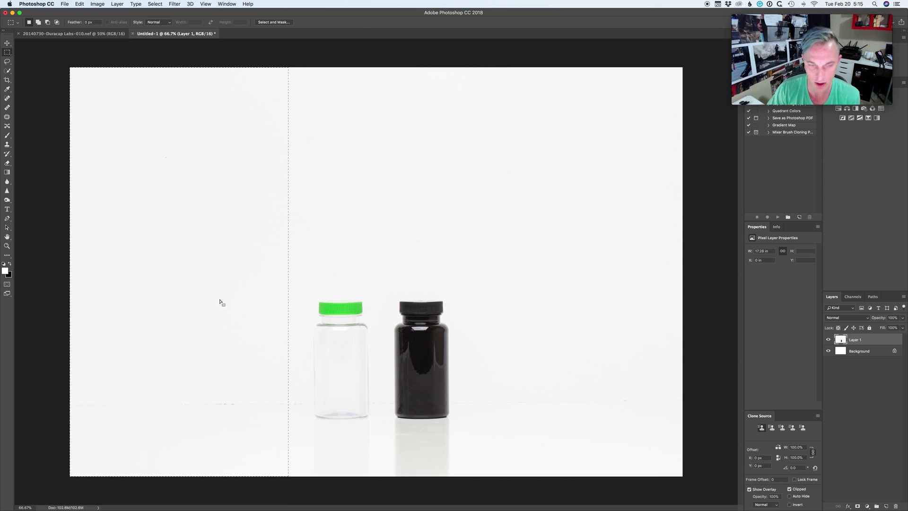
- Whiten Layer 1's left, top and right grey margins using rectangular selections
{"action": "key", "text": "BackSpace"}
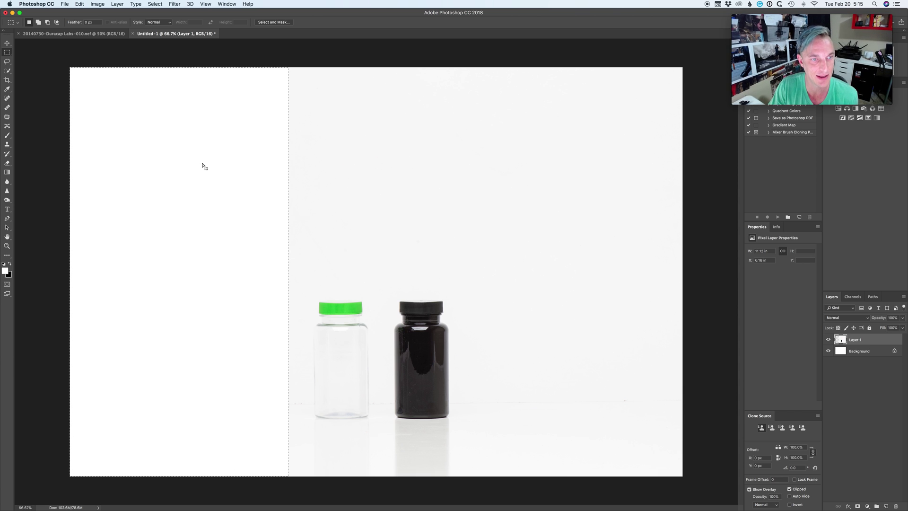
{"action": "left_click_drag", "start_coordinate": [57, 263], "coordinate": [712, 58]}
{"action": "key", "text": "BackSpace"}
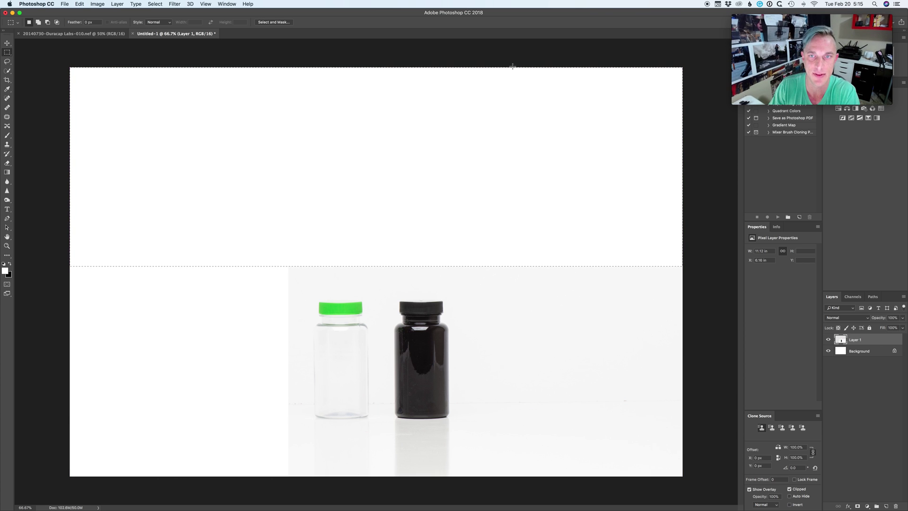
{"action": "left_click_drag", "start_coordinate": [499, 56], "coordinate": [714, 497]}
{"action": "key", "text": "BackSpace"}
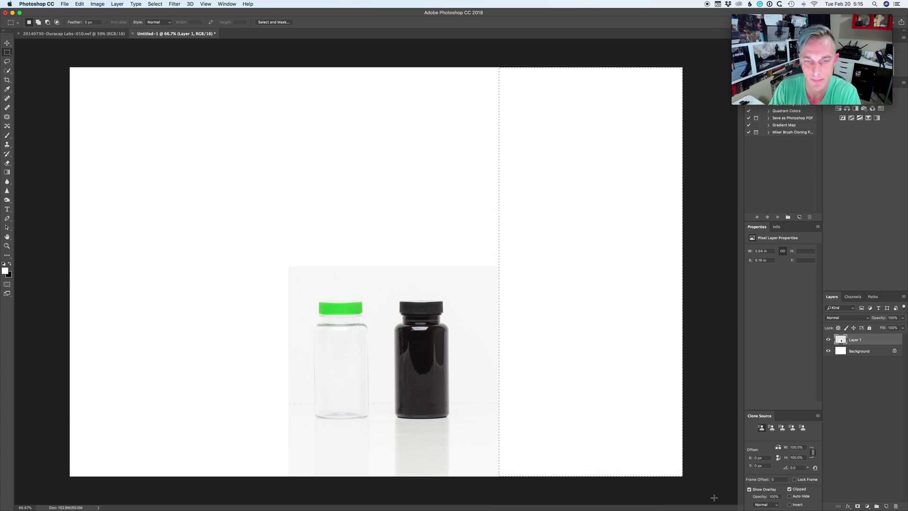
{"action": "left_click_drag", "start_coordinate": [463, 56], "coordinate": [690, 493]}
{"action": "key", "text": "BackSpace"}
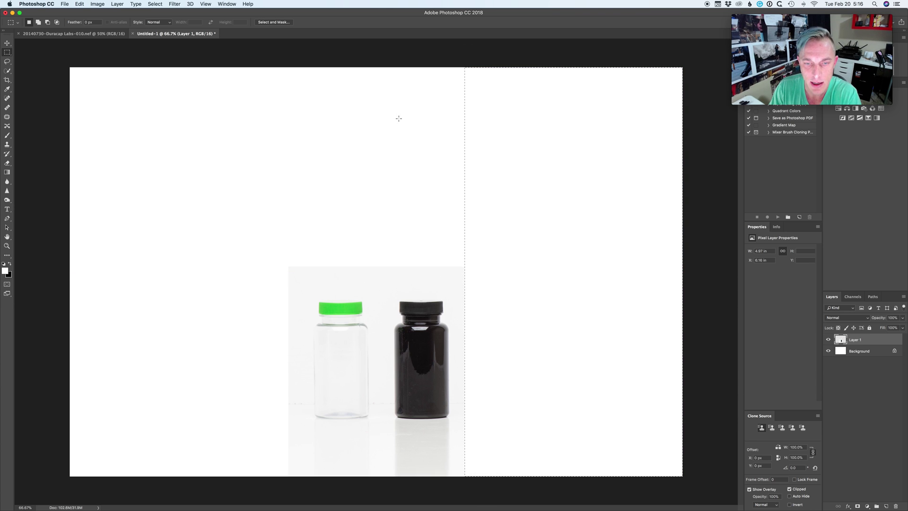
- Whiten the narrow grey strips beside the black bottle, left of the clear bottle, and above both tops
{"action": "left_click_drag", "start_coordinate": [450, 254], "coordinate": [681, 477]}
{"action": "key", "text": "BackSpace"}
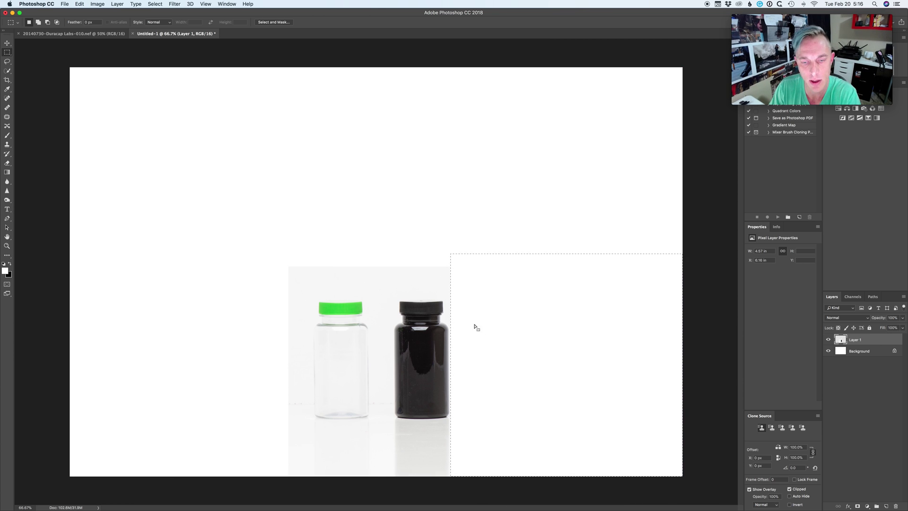
{"action": "left_click_drag", "start_coordinate": [308, 256], "coordinate": [277, 492]}
{"action": "key", "text": "BackSpace"}
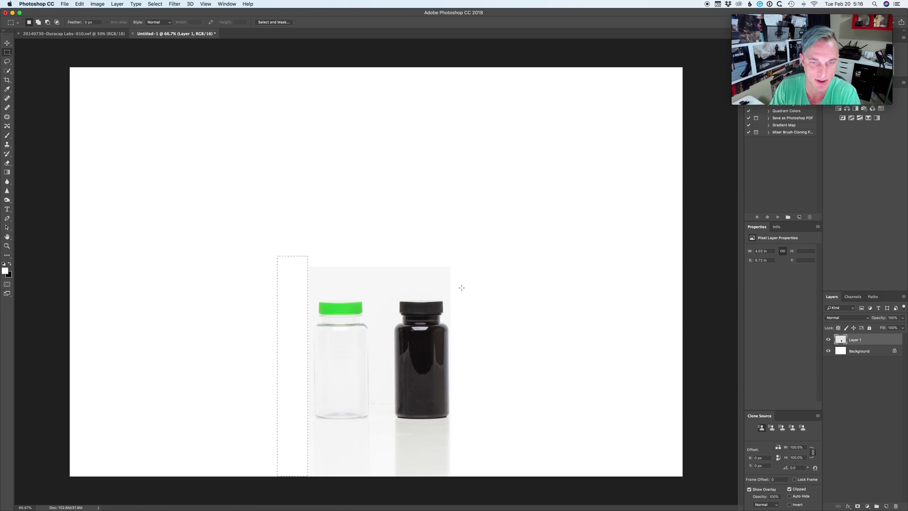
{"action": "left_click_drag", "start_coordinate": [462, 288], "coordinate": [294, 242]}
{"action": "key", "text": "BackSpace"}
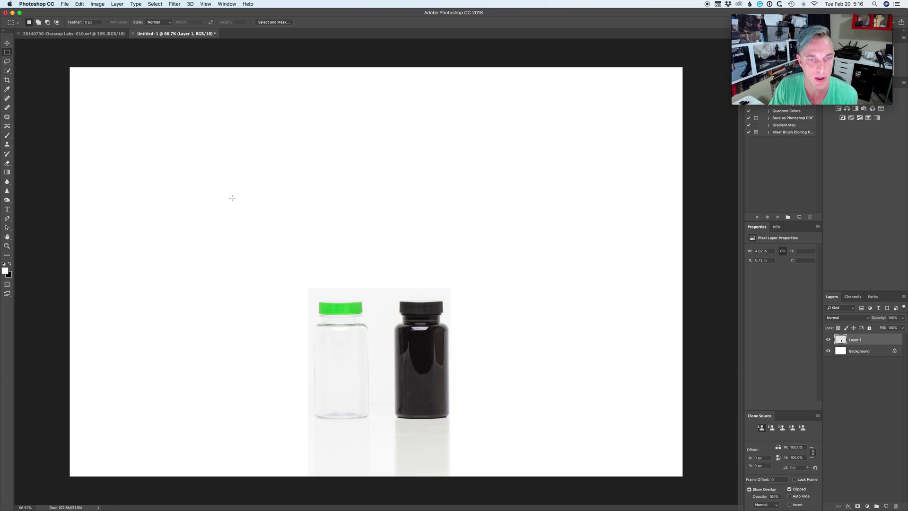
{"action": "left_click", "coordinate": [7, 163]}
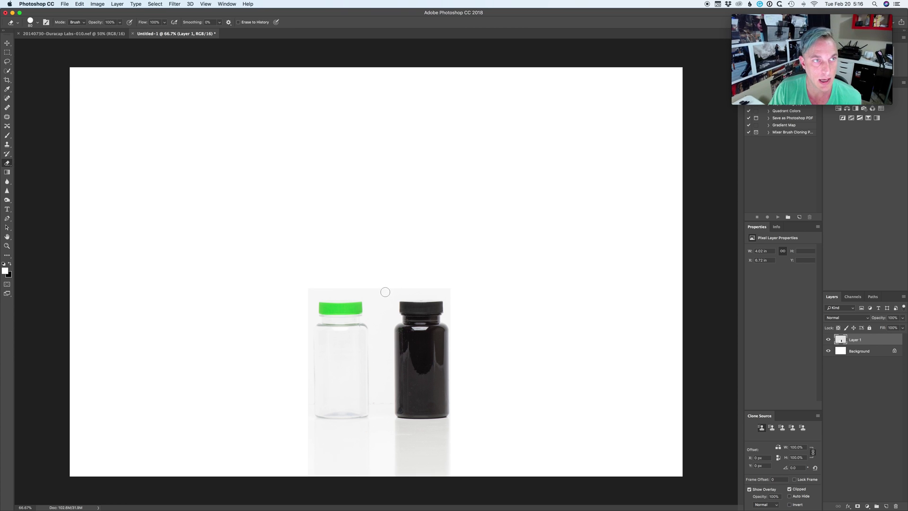
- Erase the grey backdrop between the bottle caps and along the clear bottle's edge
{"action": "mouse_move", "coordinate": [385, 291]}
{"action": "left_mouse_down"}
{"action": "mouse_move", "coordinate": [387, 304]}
{"action": "mouse_move", "coordinate": [382, 298]}
{"action": "mouse_move", "coordinate": [405, 285]}
{"action": "mouse_move", "coordinate": [314, 290]}
{"action": "mouse_move", "coordinate": [447, 291]}
{"action": "left_mouse_up"}
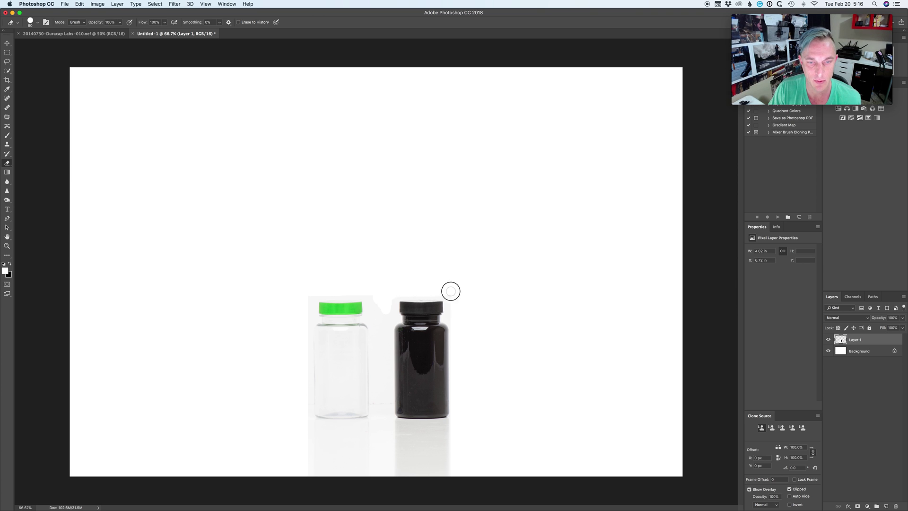
{"action": "key", "text": "super+plus"}
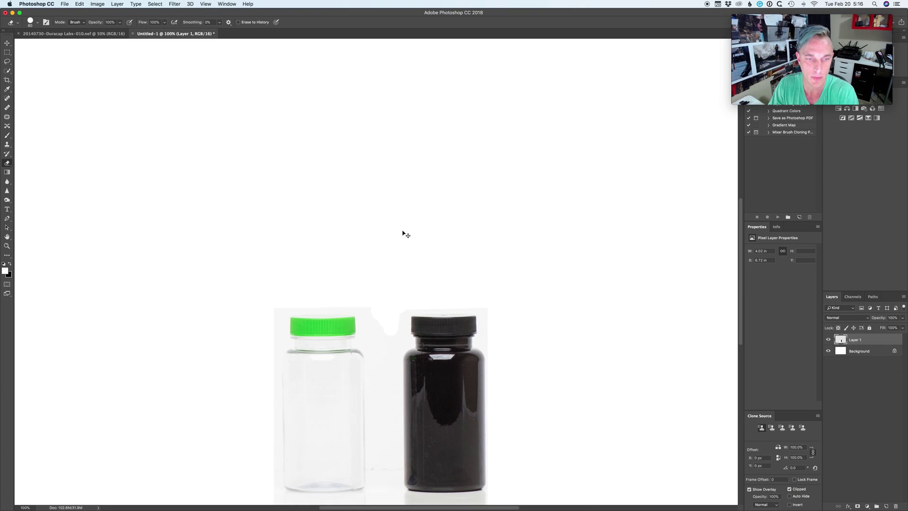
{"action": "key", "text": "super+plus"}
{"action": "scroll", "coordinate": [391, 225], "scroll_direction": "down", "scroll_amount": 5}
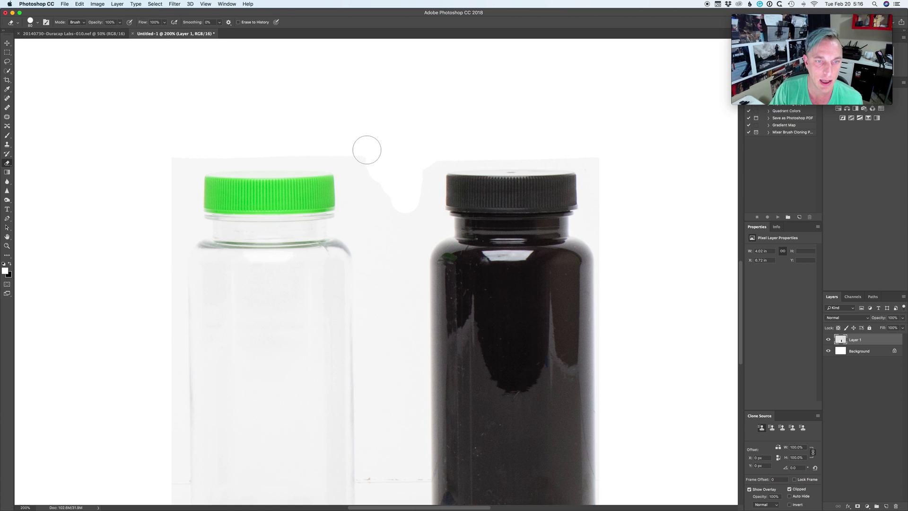
{"action": "mouse_move", "coordinate": [365, 146]}
{"action": "left_mouse_down"}
{"action": "mouse_move", "coordinate": [368, 196]}
{"action": "mouse_move", "coordinate": [377, 214]}
{"action": "mouse_move", "coordinate": [383, 201]}
{"action": "mouse_move", "coordinate": [394, 239]}
{"action": "mouse_move", "coordinate": [396, 369]}
{"action": "left_mouse_up"}
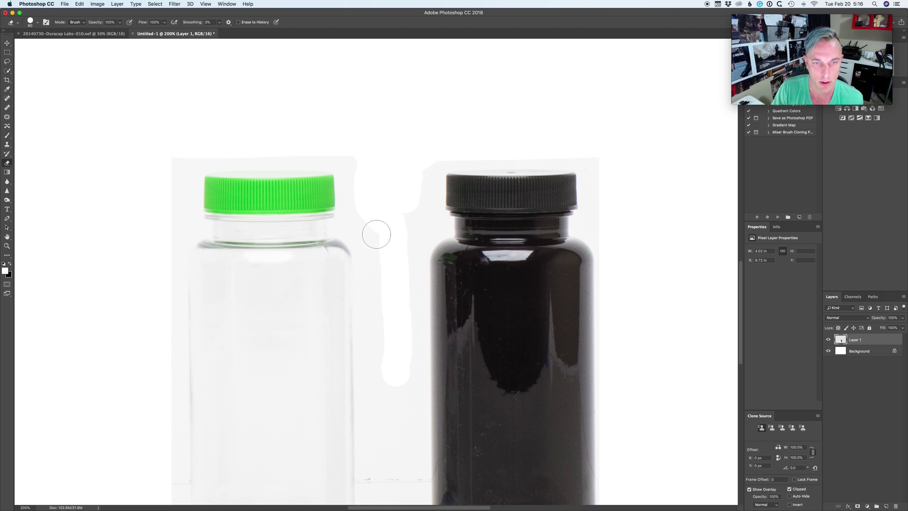
{"action": "mouse_move", "coordinate": [375, 233]}
{"action": "left_mouse_down"}
{"action": "mouse_move", "coordinate": [387, 390]}
{"action": "mouse_move", "coordinate": [411, 178]}
{"action": "left_mouse_up"}
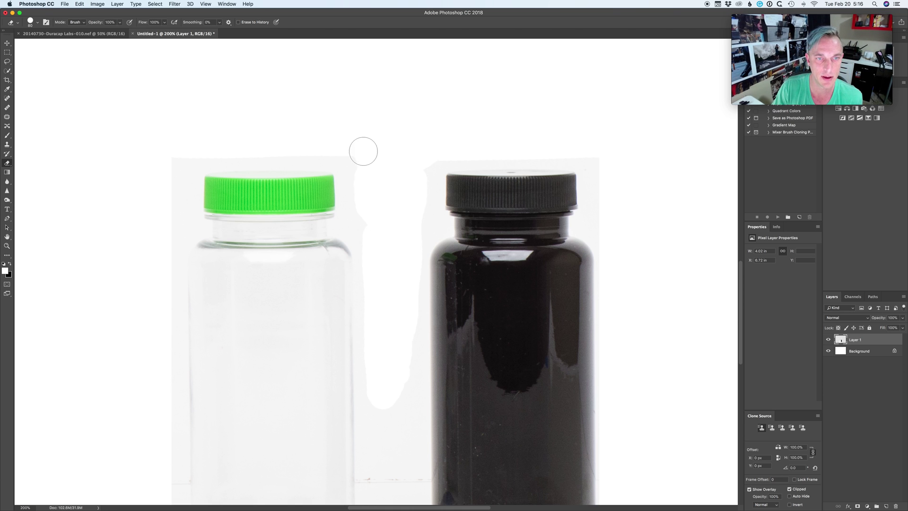
{"action": "mouse_move", "coordinate": [225, 140]}
{"action": "left_mouse_down"}
{"action": "mouse_move", "coordinate": [187, 142]}
{"action": "mouse_move", "coordinate": [180, 174]}
{"action": "mouse_move", "coordinate": [162, 284]}
{"action": "mouse_move", "coordinate": [167, 458]}
{"action": "left_mouse_up"}
- Erase grey along the clear bottle's lower-left edge, shoulder and neck, undoing one stray stroke
{"action": "scroll", "coordinate": [168, 439], "scroll_direction": "down", "scroll_amount": 5}
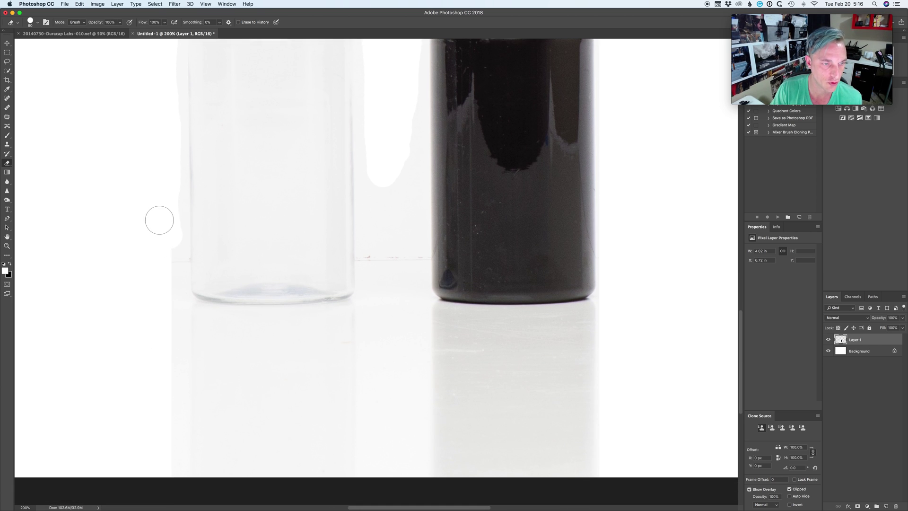
{"action": "left_click_drag", "start_coordinate": [172, 263], "coordinate": [170, 487]}
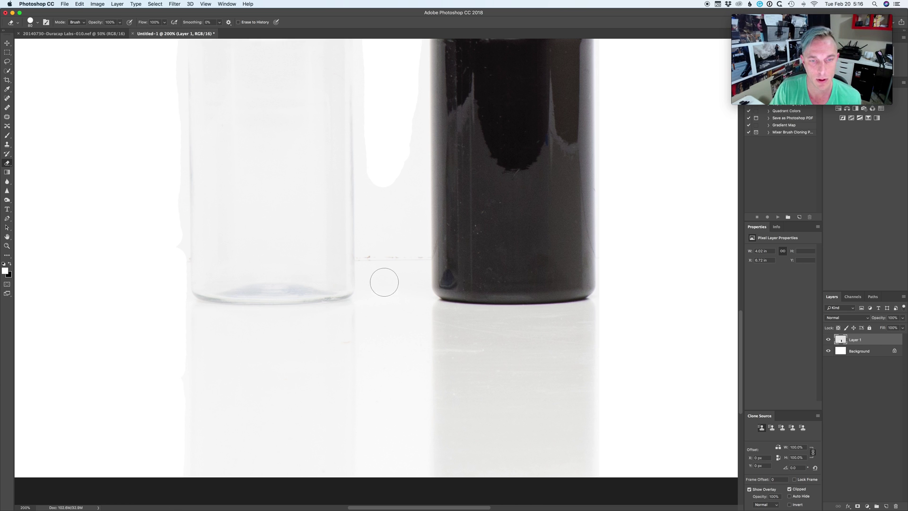
{"action": "mouse_move", "coordinate": [384, 283]}
{"action": "left_mouse_down"}
{"action": "mouse_move", "coordinate": [384, 461]}
{"action": "mouse_move", "coordinate": [404, 255]}
{"action": "mouse_move", "coordinate": [409, 433]}
{"action": "mouse_move", "coordinate": [407, 199]}
{"action": "mouse_move", "coordinate": [406, 158]}
{"action": "mouse_move", "coordinate": [384, 263]}
{"action": "mouse_move", "coordinate": [376, 152]}
{"action": "mouse_move", "coordinate": [377, 402]}
{"action": "left_mouse_up"}
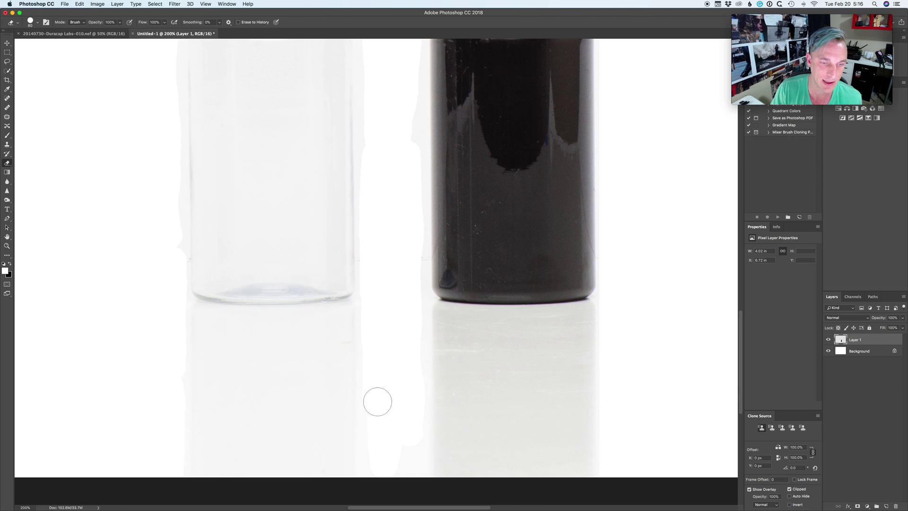
{"action": "scroll", "coordinate": [390, 217], "scroll_direction": "up", "scroll_amount": 5}
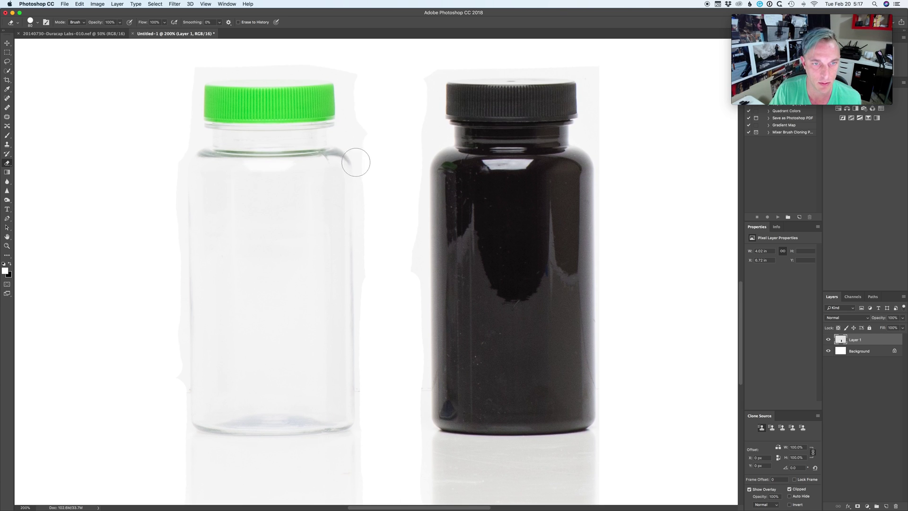
{"action": "left_click_drag", "start_coordinate": [356, 161], "coordinate": [294, 227]}
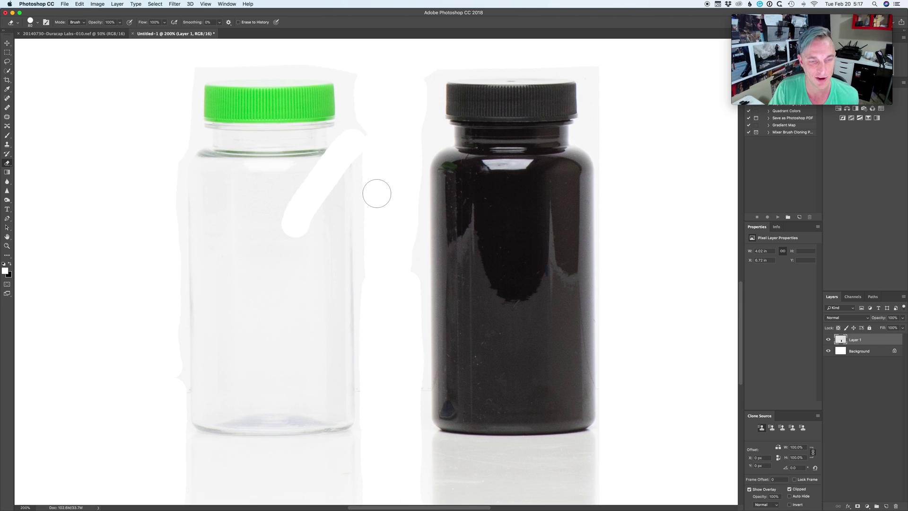
{"action": "key", "text": "super+z"}
{"action": "left_click", "coordinate": [351, 129]}
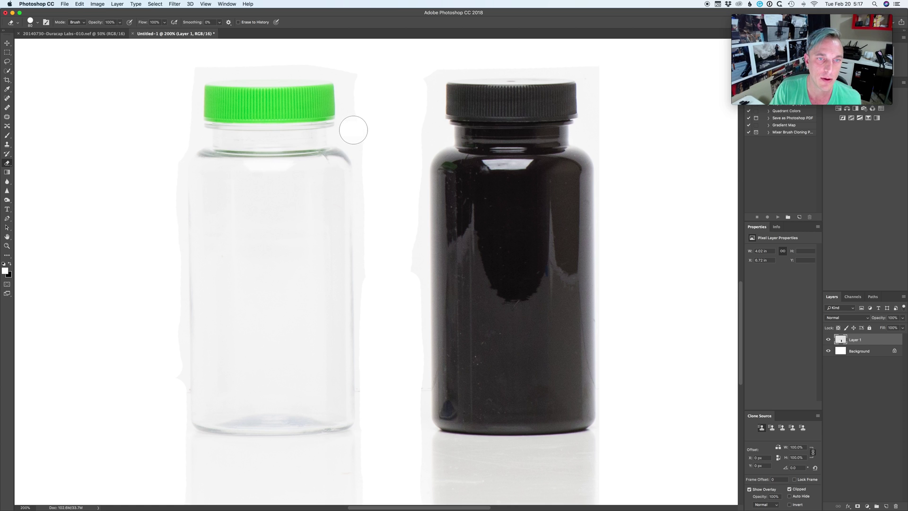
{"action": "left_click", "coordinate": [8, 137]}
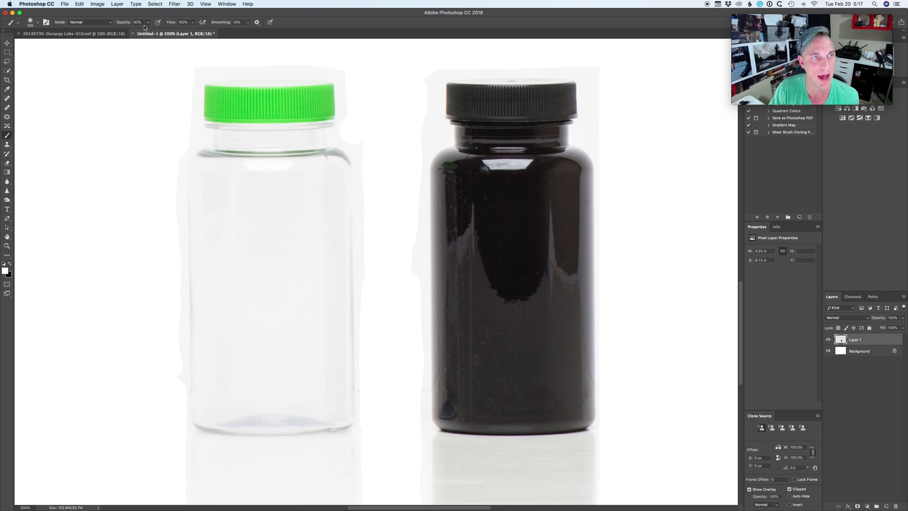
- Paint white with an 80 px brush above the clear bottle, beside the black cap, and down both bottles' edges
{"action": "key", "text": "bracketleft"}
{"action": "key", "text": "bracketleft"}
{"action": "key", "text": "bracketleft"}
{"action": "key", "text": "bracketleft"}
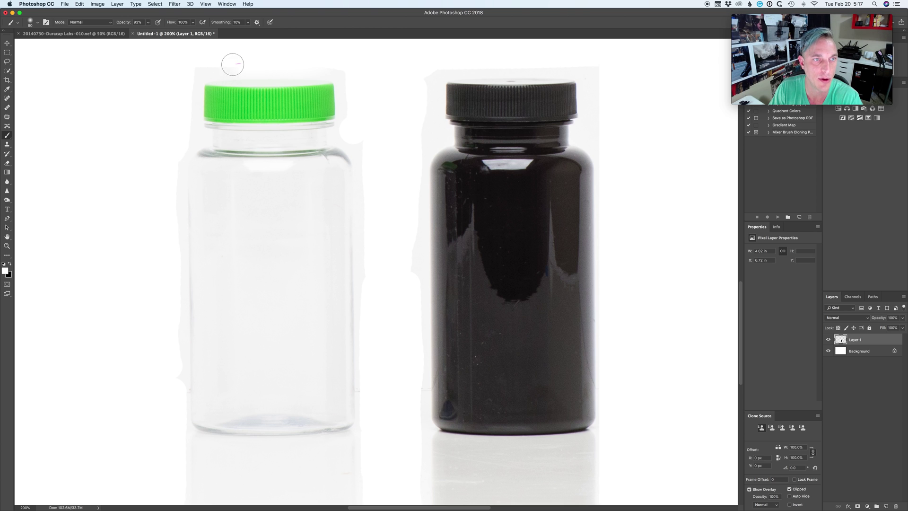
{"action": "left_click_drag", "start_coordinate": [232, 65], "coordinate": [193, 71]}
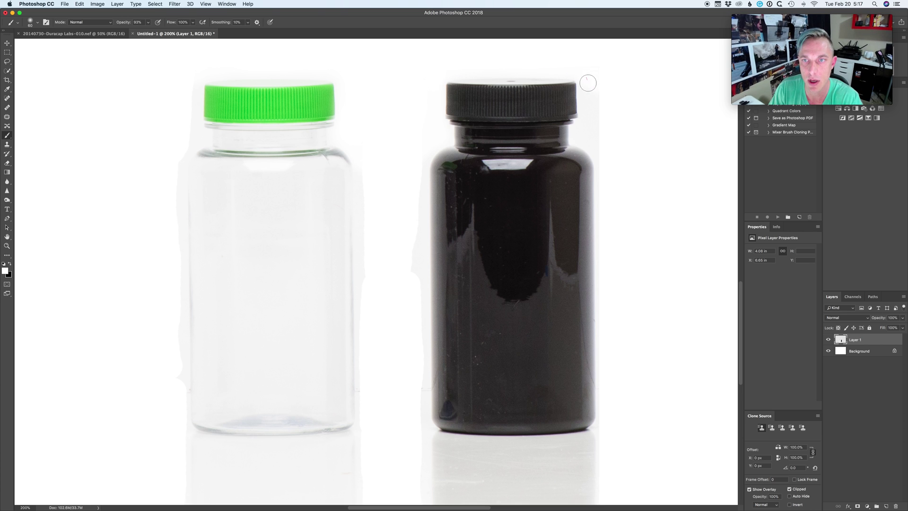
{"action": "mouse_move", "coordinate": [587, 83]}
{"action": "left_mouse_down"}
{"action": "mouse_move", "coordinate": [593, 125]}
{"action": "mouse_move", "coordinate": [598, 88]}
{"action": "mouse_move", "coordinate": [594, 128]}
{"action": "left_mouse_up"}
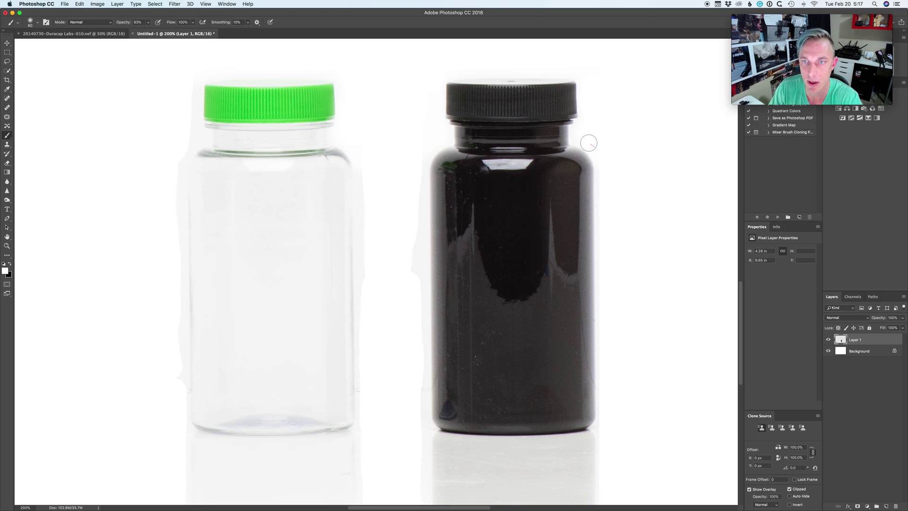
{"action": "left_click_drag", "start_coordinate": [424, 142], "coordinate": [416, 208]}
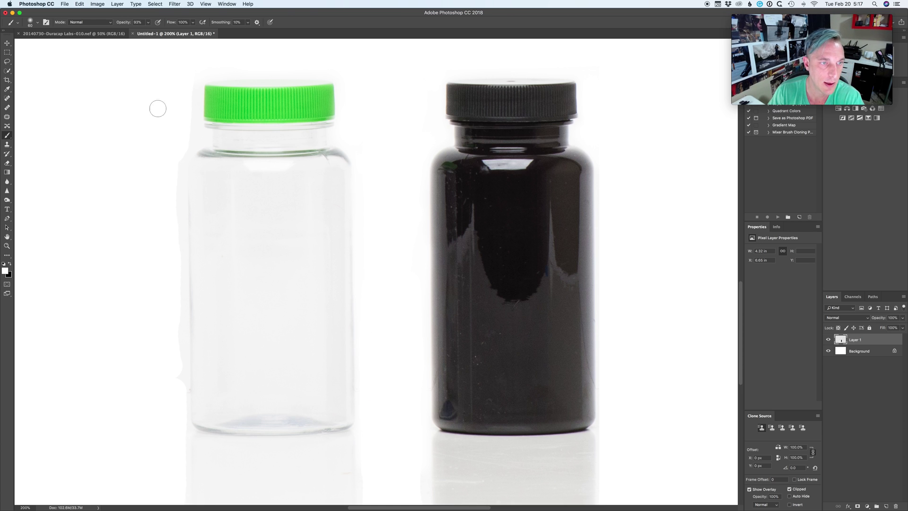
{"action": "mouse_move", "coordinate": [158, 108]}
{"action": "left_mouse_down"}
{"action": "mouse_move", "coordinate": [193, 111]}
{"action": "mouse_move", "coordinate": [194, 140]}
{"action": "mouse_move", "coordinate": [175, 179]}
{"action": "left_mouse_up"}
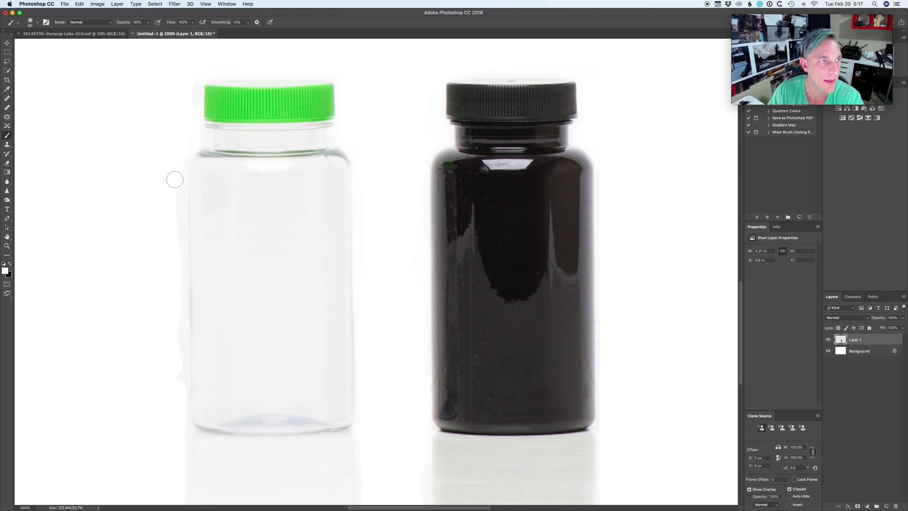
{"action": "left_click", "coordinate": [148, 24]}
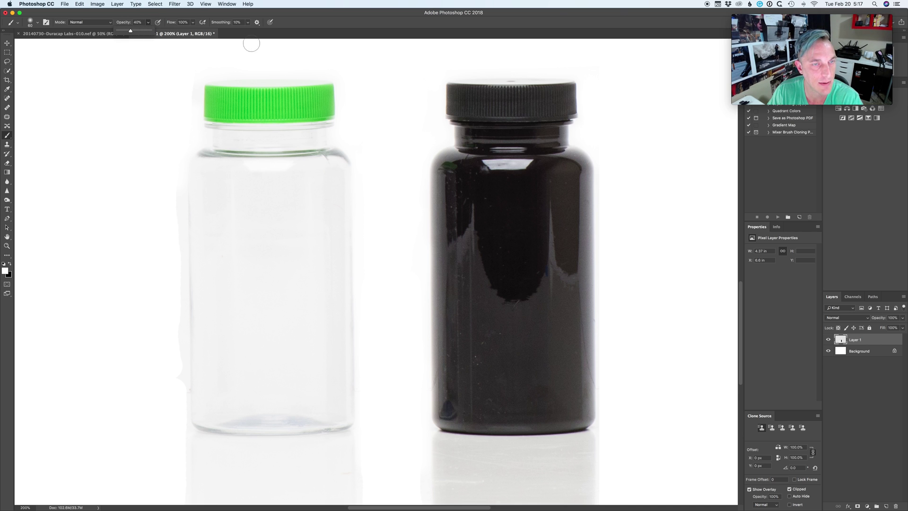
- Shrink the brush and zoom to 300% on the black bottle's right edge for finer 40% painting
{"action": "scroll", "coordinate": [544, 128], "scroll_direction": "down", "scroll_amount": 5}
{"action": "scroll", "coordinate": [521, 158], "scroll_direction": "right", "scroll_amount": 5}
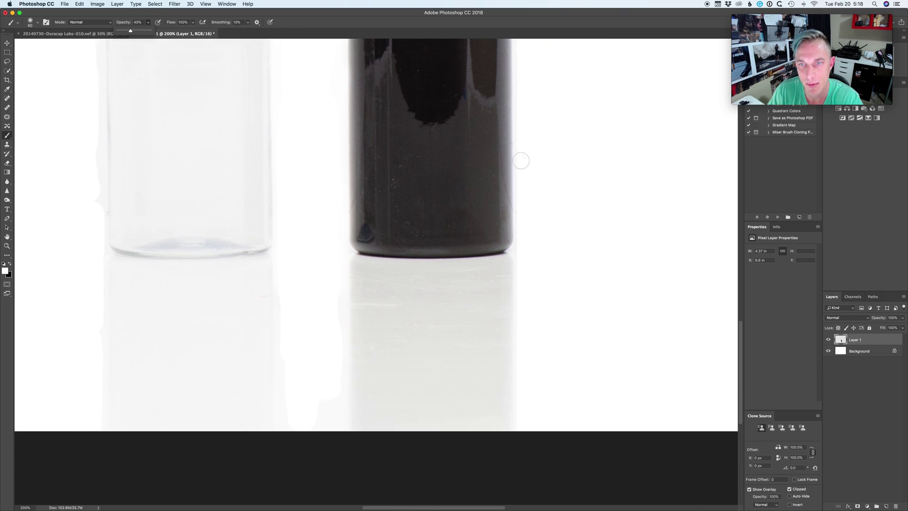
{"action": "scroll", "coordinate": [520, 158], "scroll_direction": "up", "scroll_amount": 4}
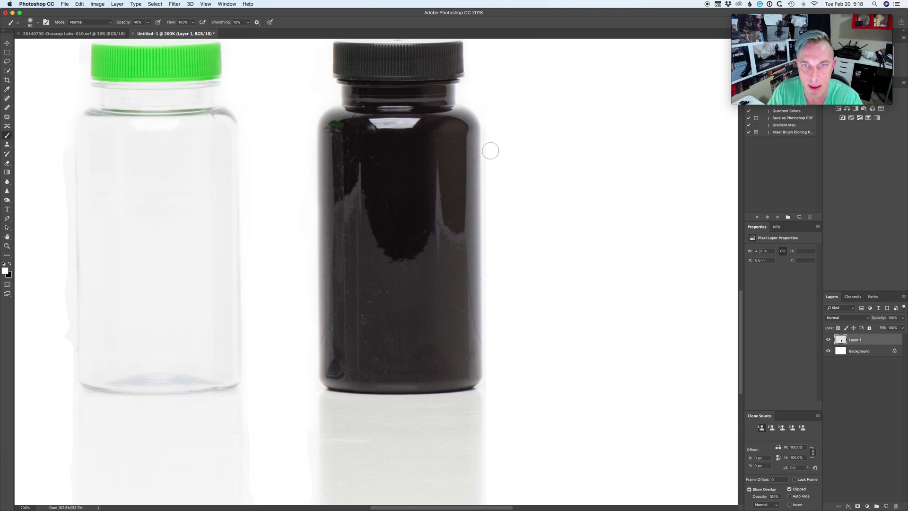
{"action": "key", "text": "bracketleft"}
{"action": "key", "text": "bracketleft"}
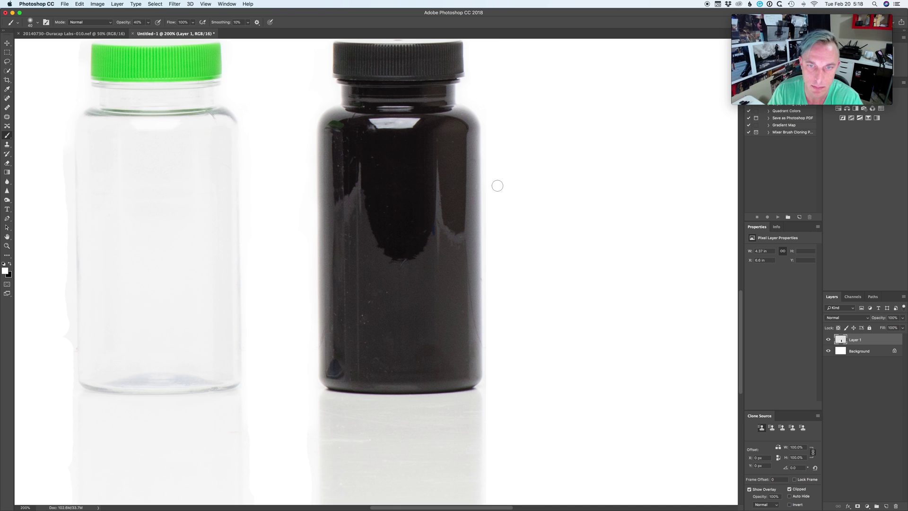
{"action": "key", "text": "super+equal"}
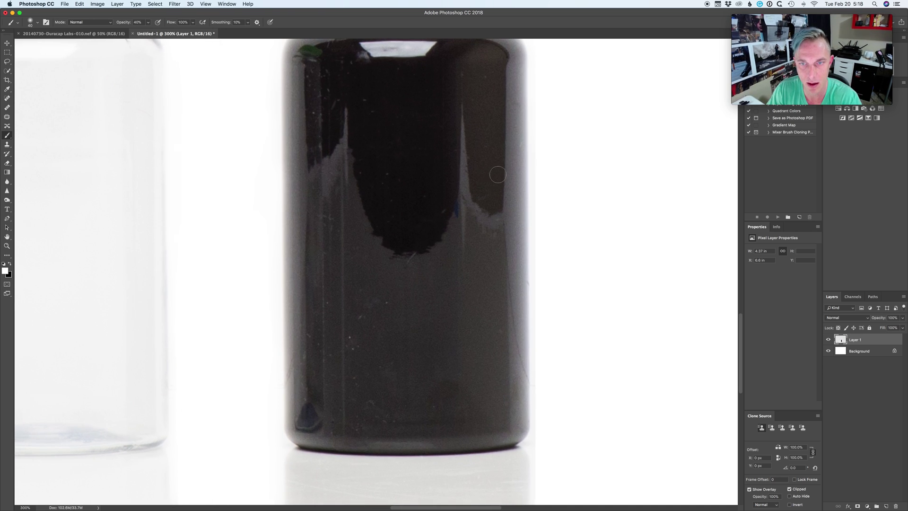
{"action": "scroll", "coordinate": [434, 172], "scroll_direction": "right", "scroll_amount": 5}
{"action": "scroll", "coordinate": [434, 172], "scroll_direction": "up", "scroll_amount": 4}
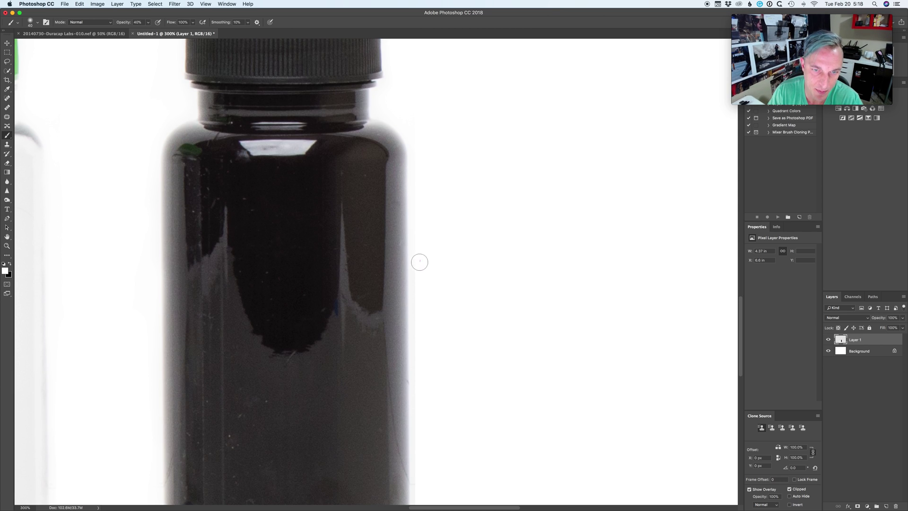
{"action": "key", "text": "bracketleft"}
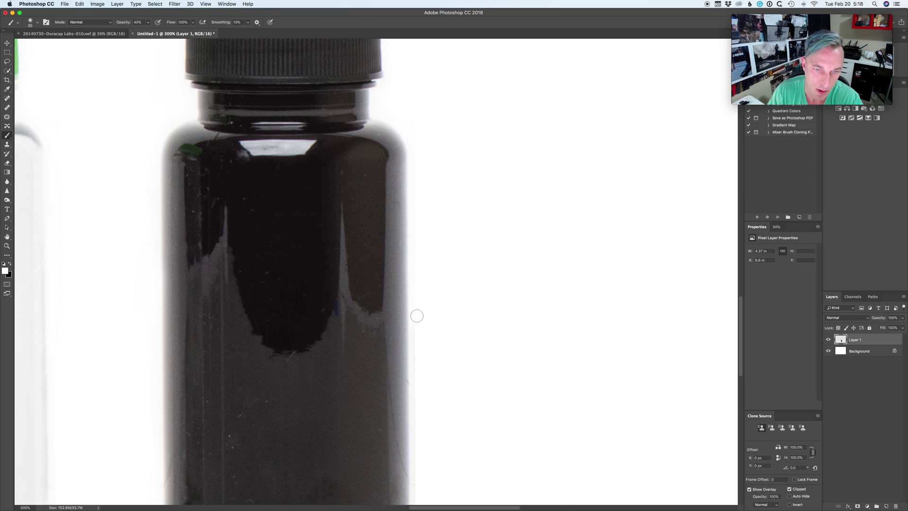
- Raise brush opacity to 70% and paint the black bottle's right edge white down to its base
{"action": "left_click", "coordinate": [148, 23]}
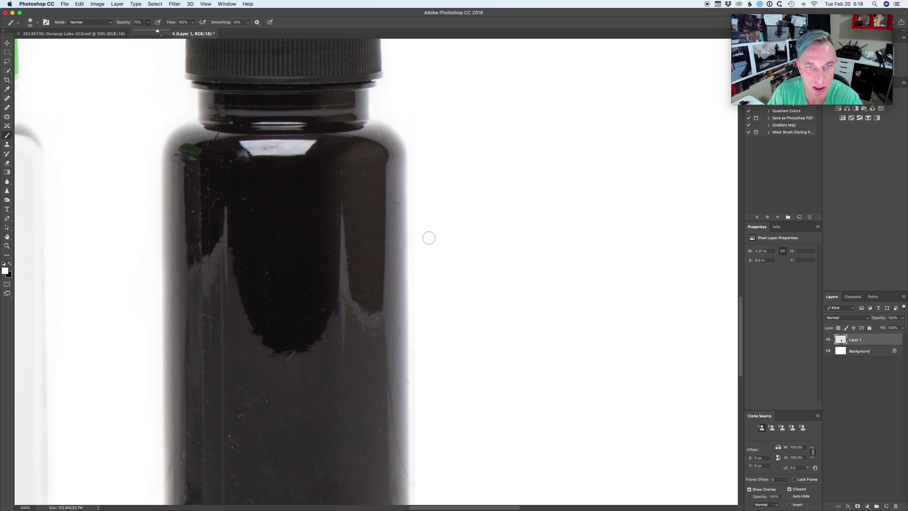
{"action": "left_click", "coordinate": [413, 154]}
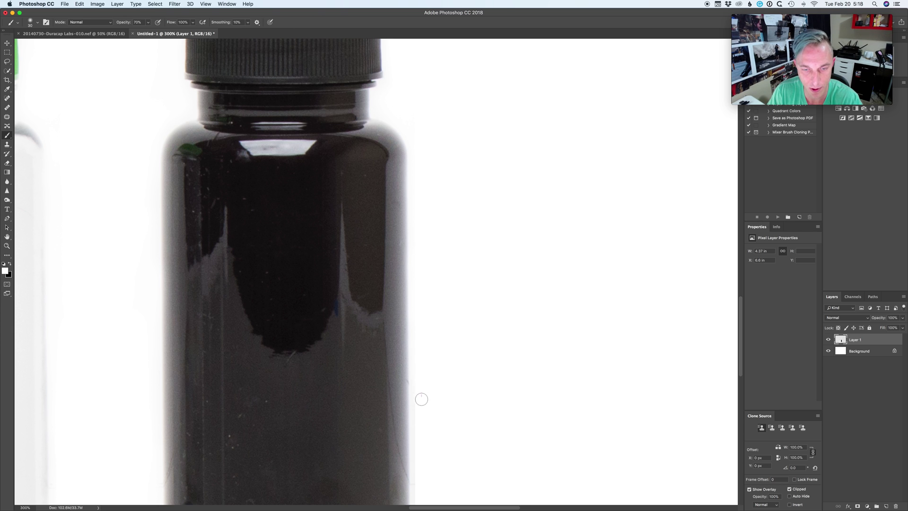
{"action": "scroll", "coordinate": [446, 306], "scroll_direction": "down", "scroll_amount": 5}
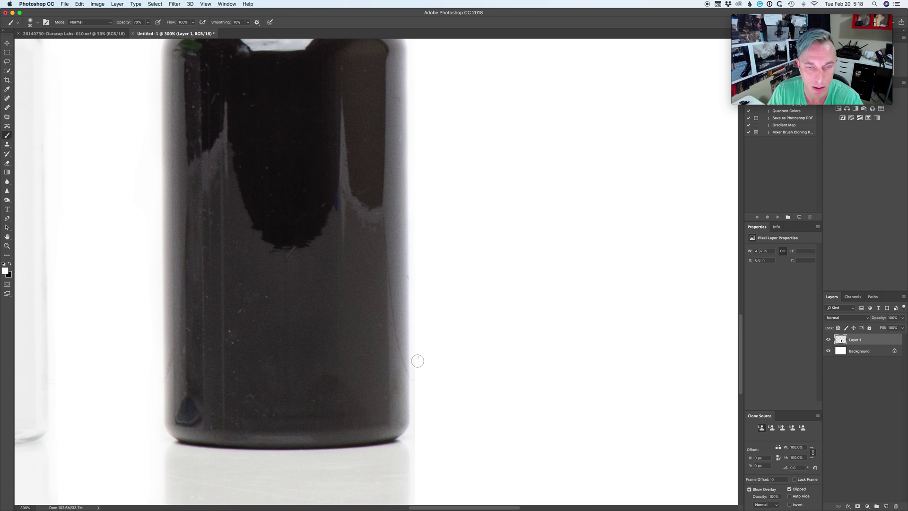
{"action": "key", "text": "super+minus"}
{"action": "key", "text": "super+minus"}
{"action": "key", "text": "super+minus"}
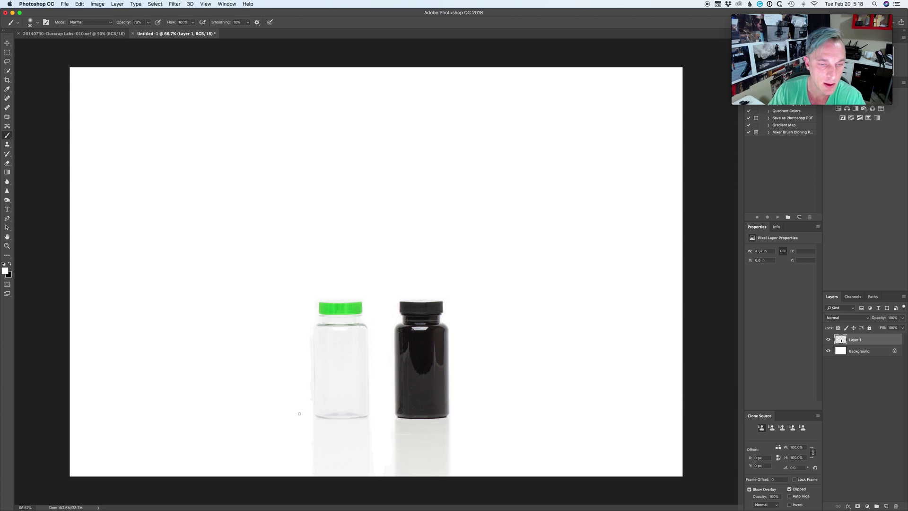
- Select the Content-Aware Spot Healing Brush and inspect both bottles at 200% before zooming out
{"action": "left_click", "coordinate": [7, 99]}
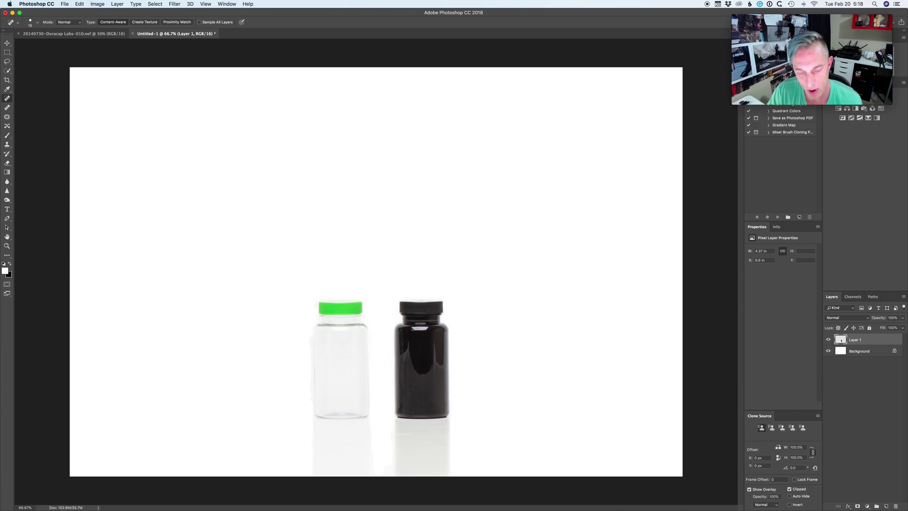
{"action": "key", "text": "super+plus"}
{"action": "key", "text": "super+plus"}
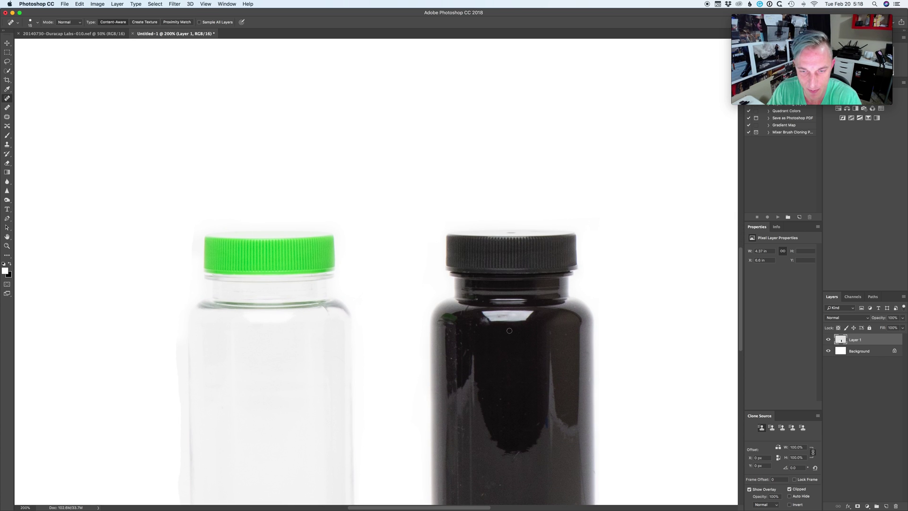
{"action": "scroll", "coordinate": [514, 364], "scroll_direction": "down", "scroll_amount": 5}
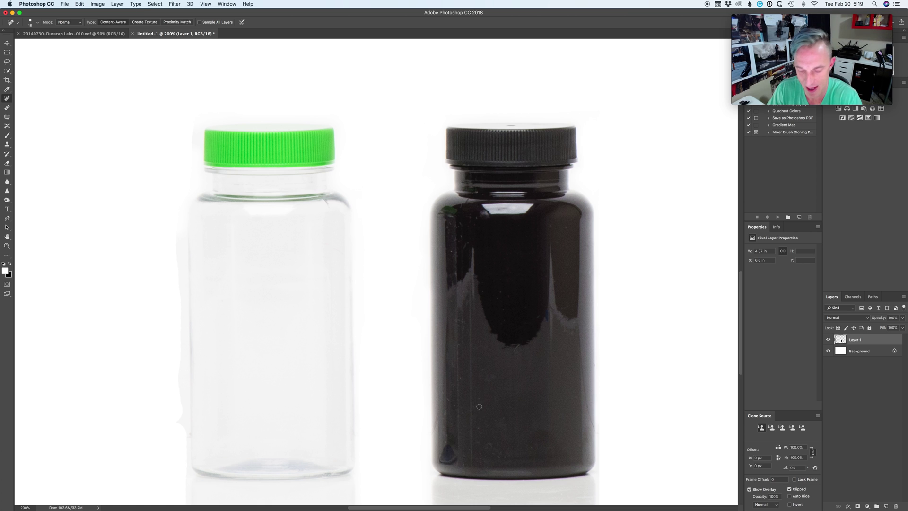
{"action": "key", "text": "super+minus"}
{"action": "key", "text": "super+minus"}
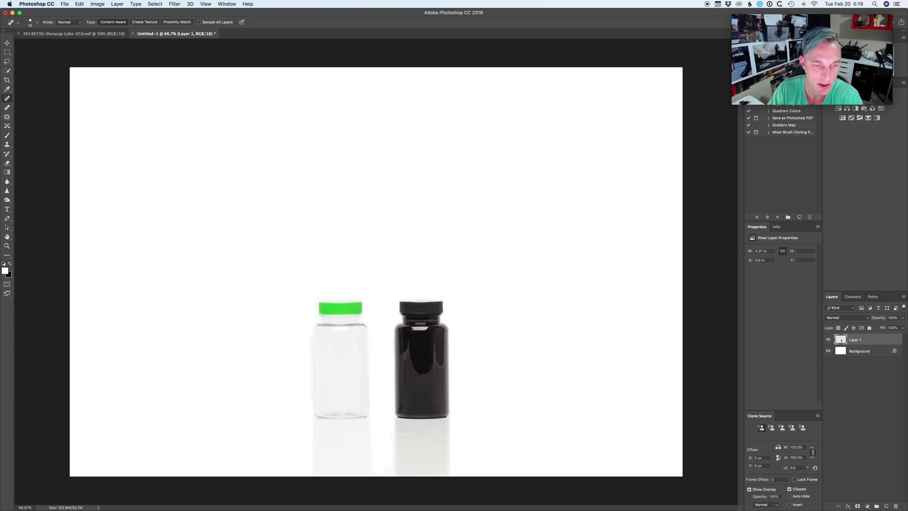